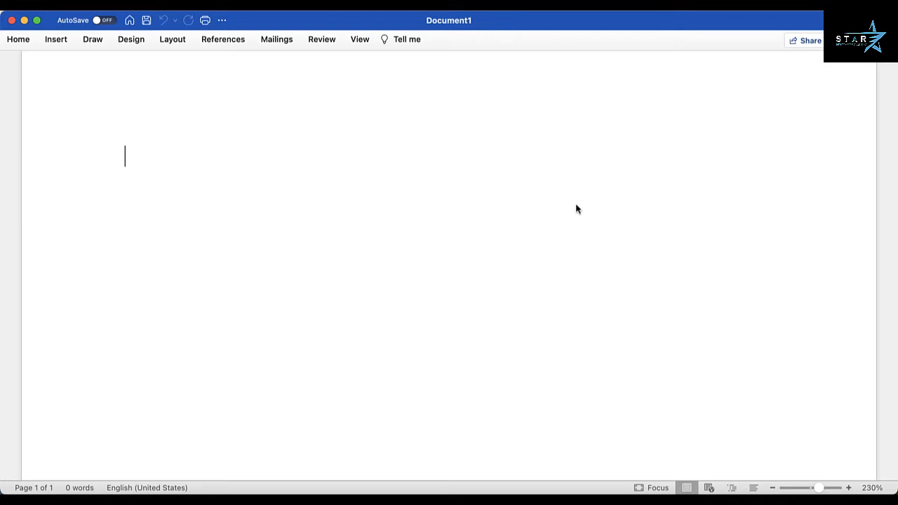
Step: Type the title 'Table of Content' on page 1 and start a new line below it
key("Return")
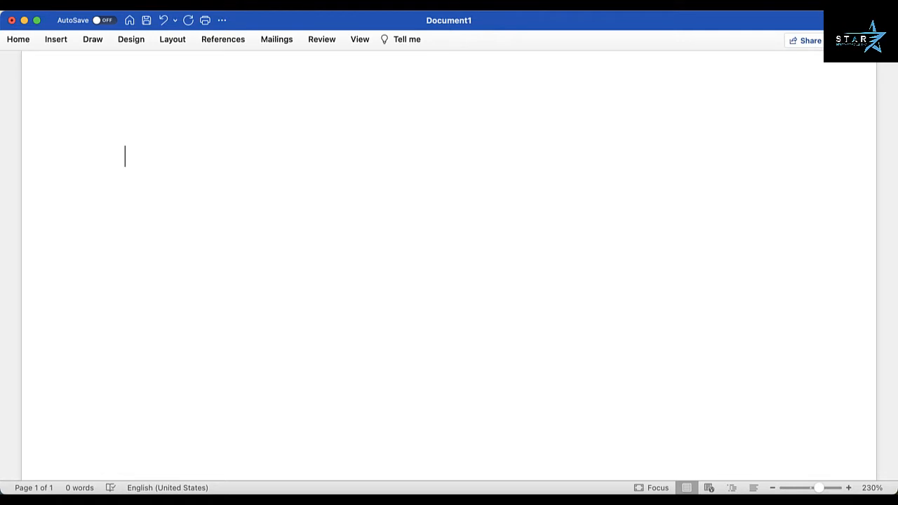
type("Table of Content")
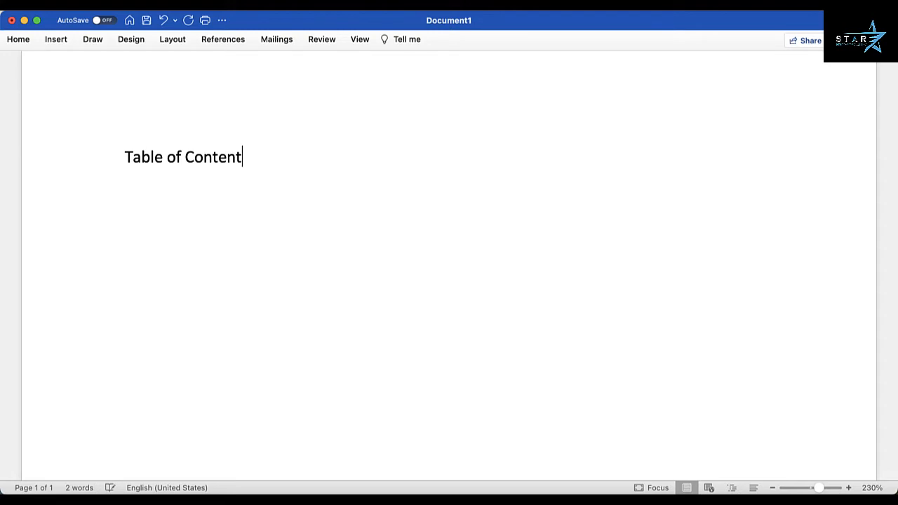
key("Return")
key("Return")
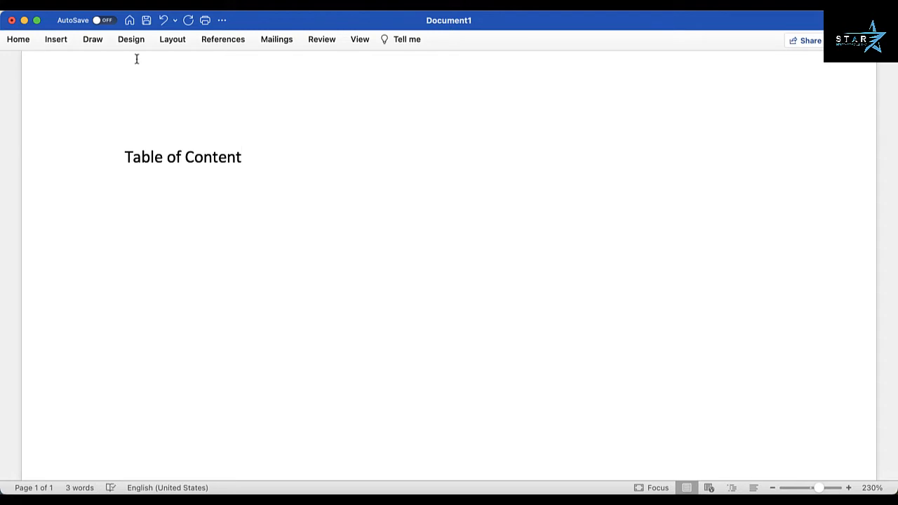
Step: Insert a page break and type 'Chapter 1' at the top of the new page 2
left_click(61, 42)
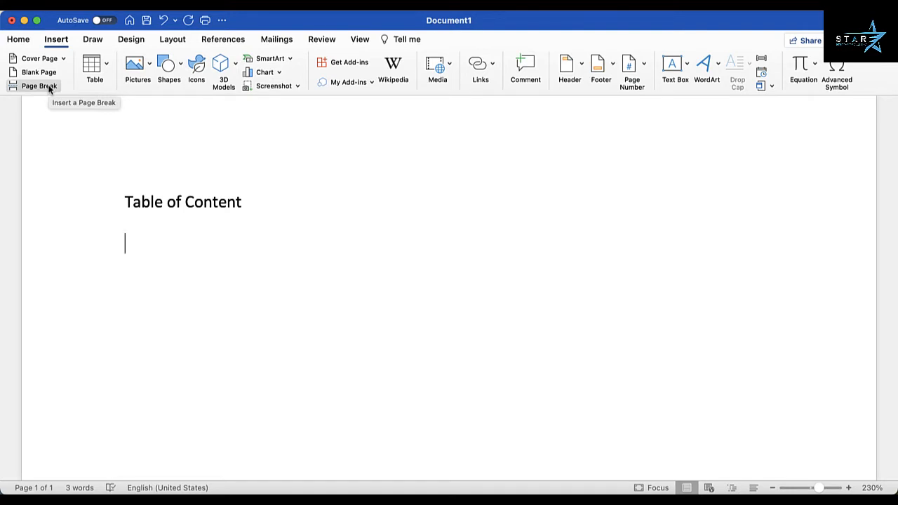
left_click(51, 89)
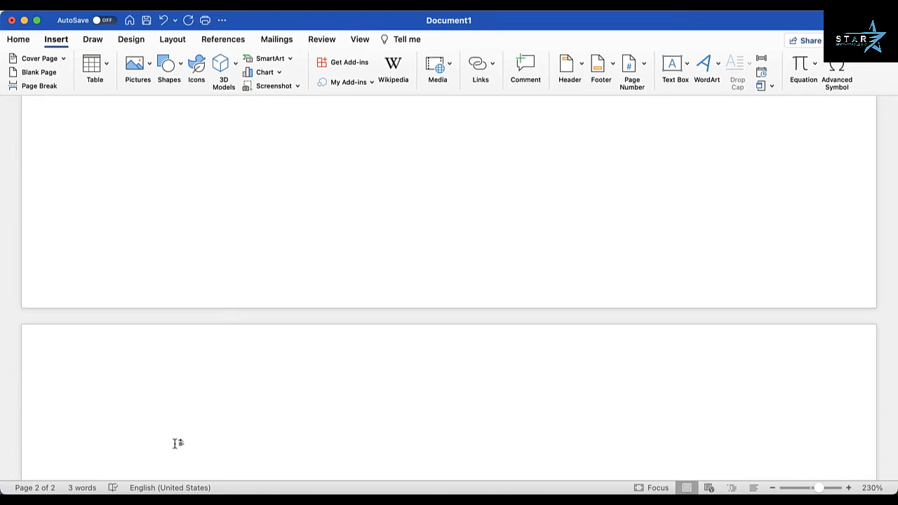
type("Chapter ")
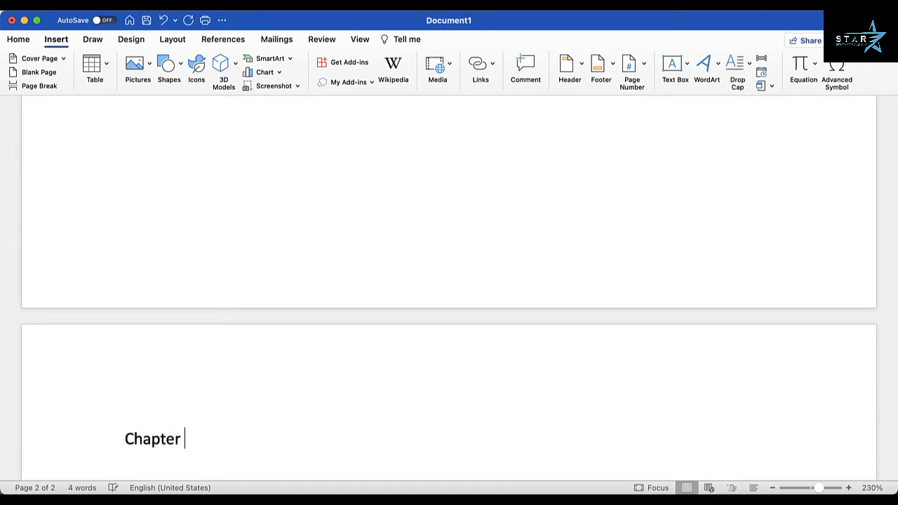
type("1")
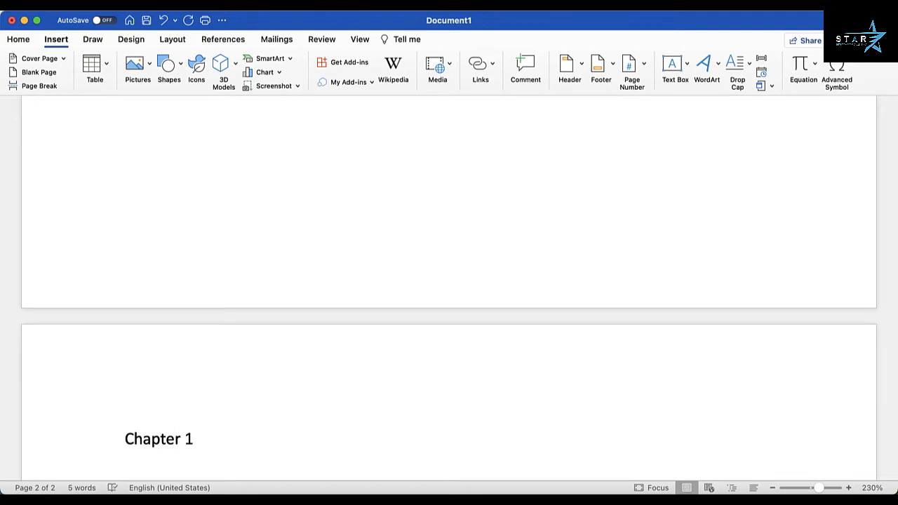
Step: Style 'Chapter 1' as Heading 1 and add an empty Normal line below it
left_click(126, 439)
left_click_drag(126, 439, 194, 436)
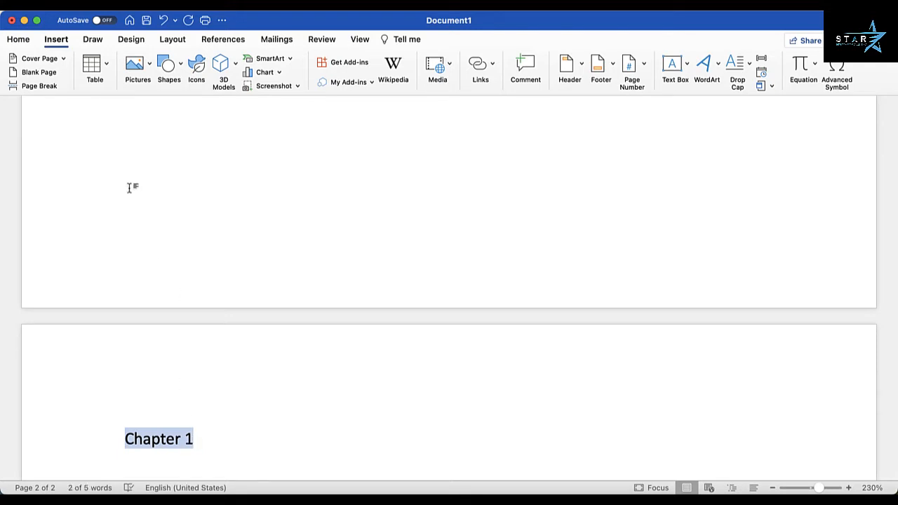
left_click(21, 40)
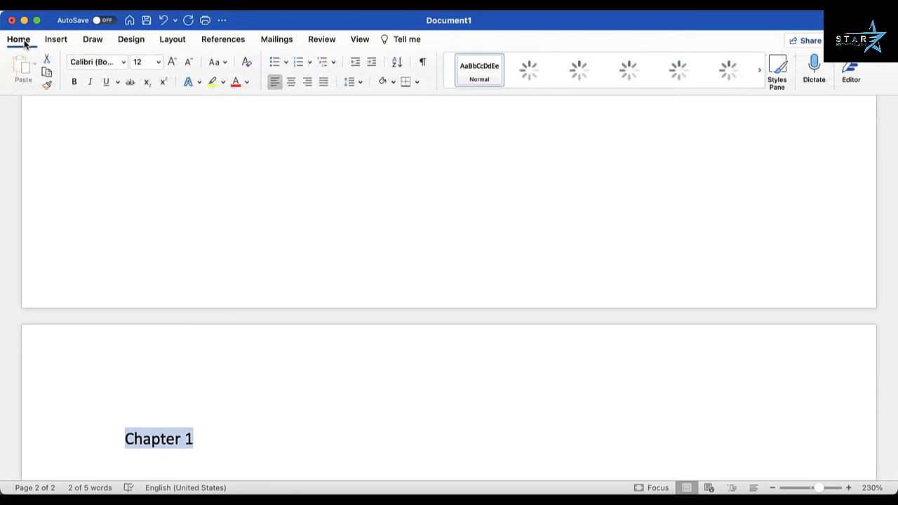
left_click(779, 79)
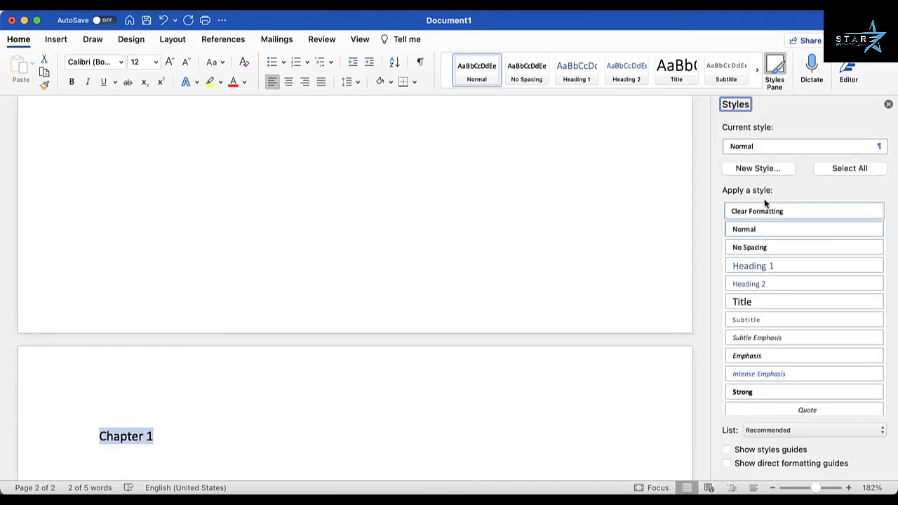
left_click(768, 268)
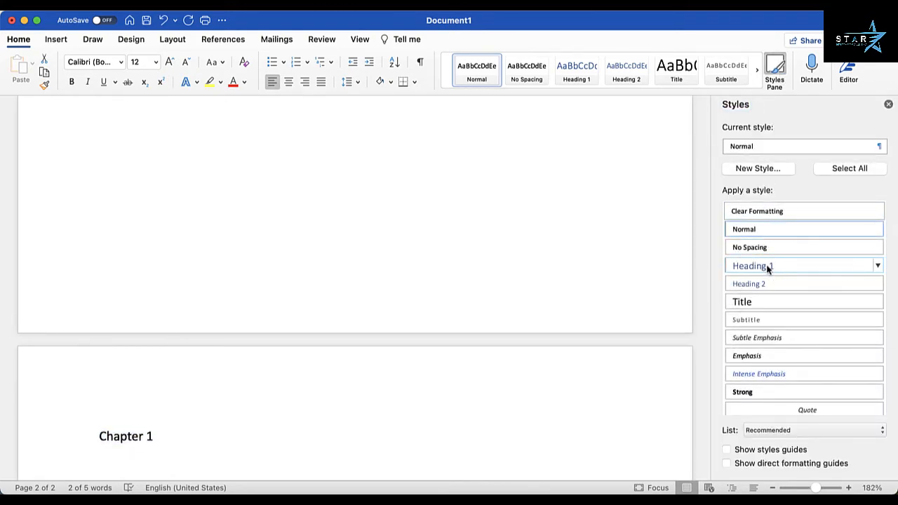
left_click(217, 439)
key("Return")
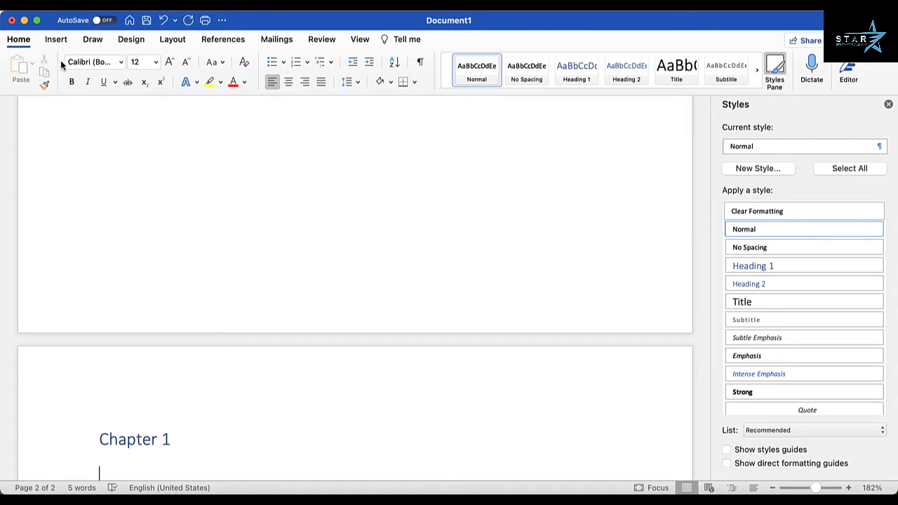
Step: Insert a page break and type 'Sub-chapter 1' on the new page 3
scroll(104, 146, "down", 1)
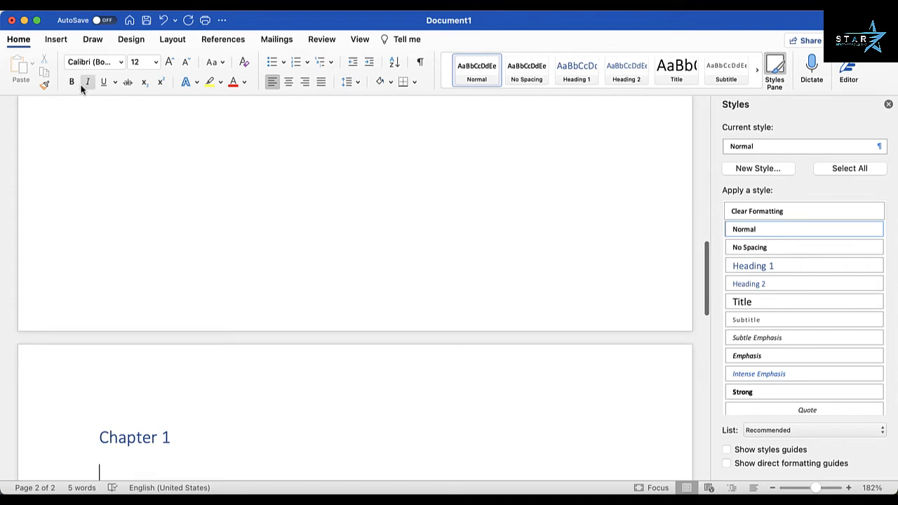
left_click(61, 40)
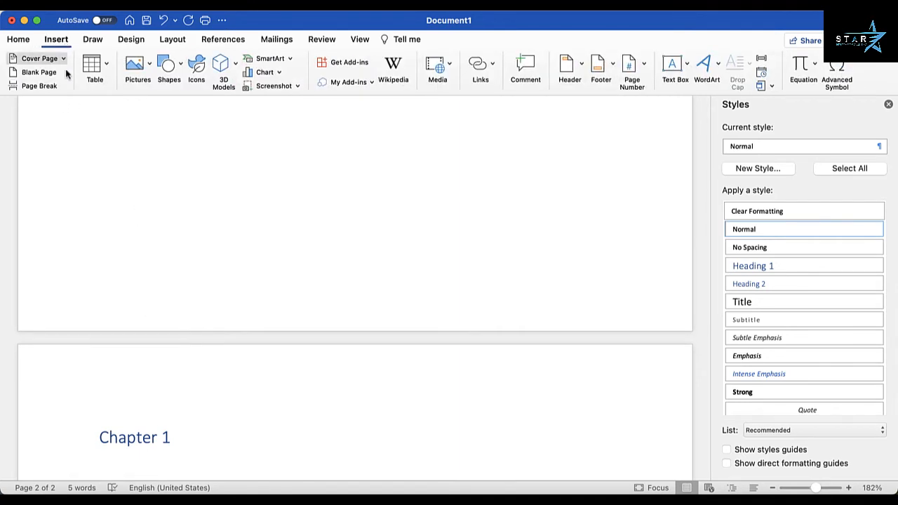
left_click(39, 86)
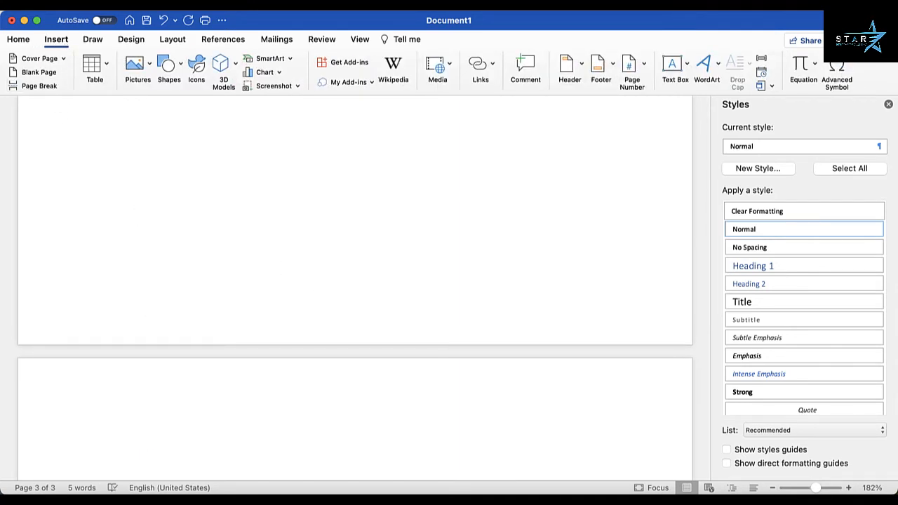
type("Sub-c")
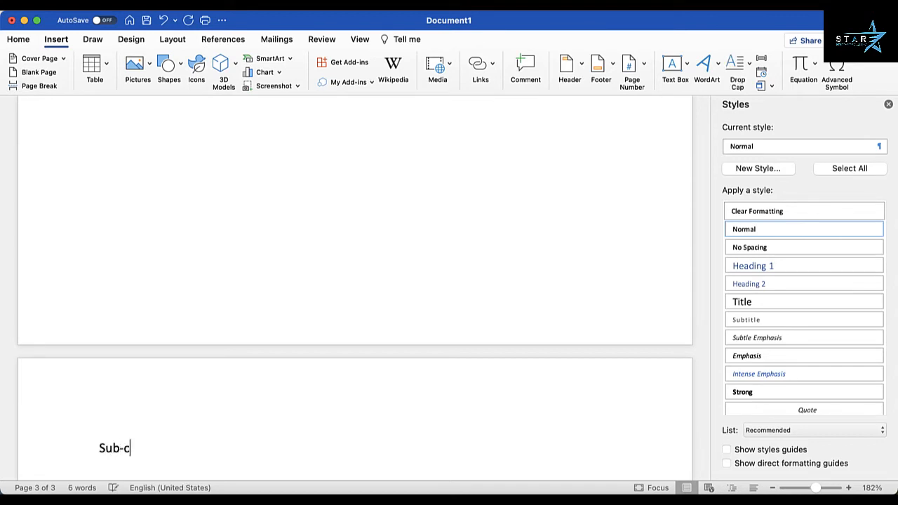
type("hapter 1")
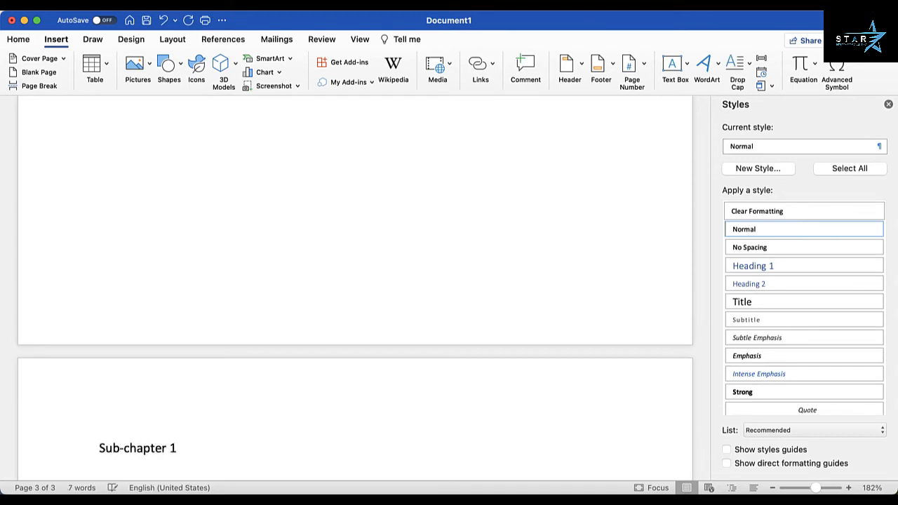
Step: Apply Heading 2 to 'Sub-chapter 1' and add a Normal line below it
key("shift+Left")
key("shift+Left")
key("shift+Left")
key("shift+Left")
key("shift+Left")
key("shift+Left")
key("shift+Left")
key("shift+Left")
key("shift+Left")
key("shift+Left")
key("shift+Left")
key("shift+Left")
key("shift+Left")
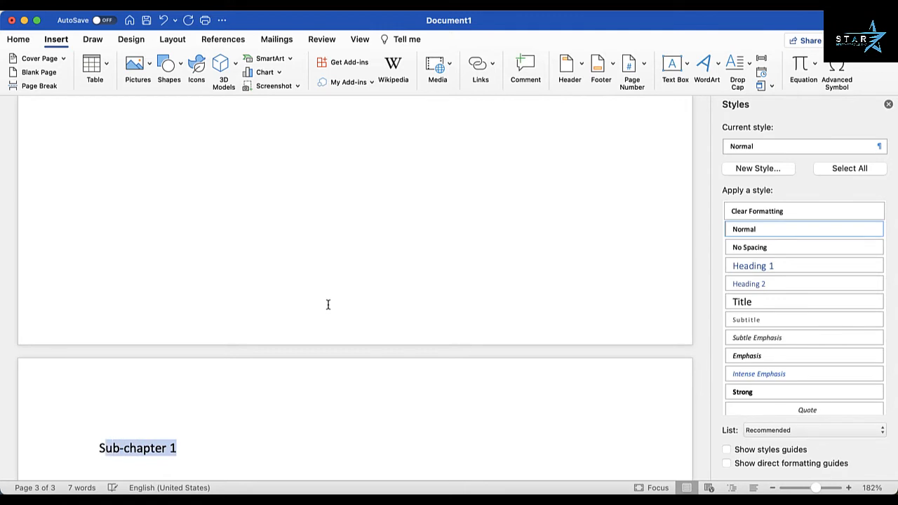
key("Left")
key("shift+Right")
key("shift+Right")
key("shift+Right")
key("shift+Right")
key("shift+Right")
key("shift+Right")
key("shift+Right")
key("shift+Right")
key("shift+Right")
key("shift+Right")
key("shift+Right")
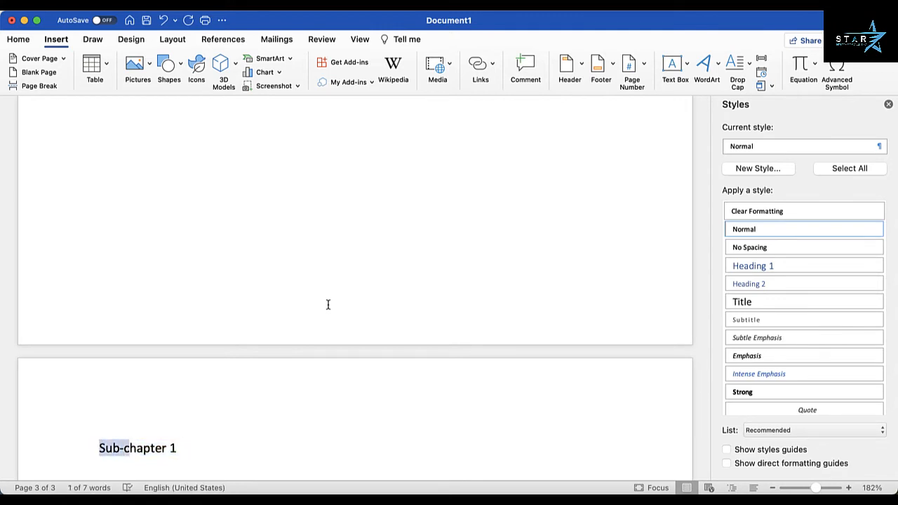
key("shift+Right")
key("shift+Right")
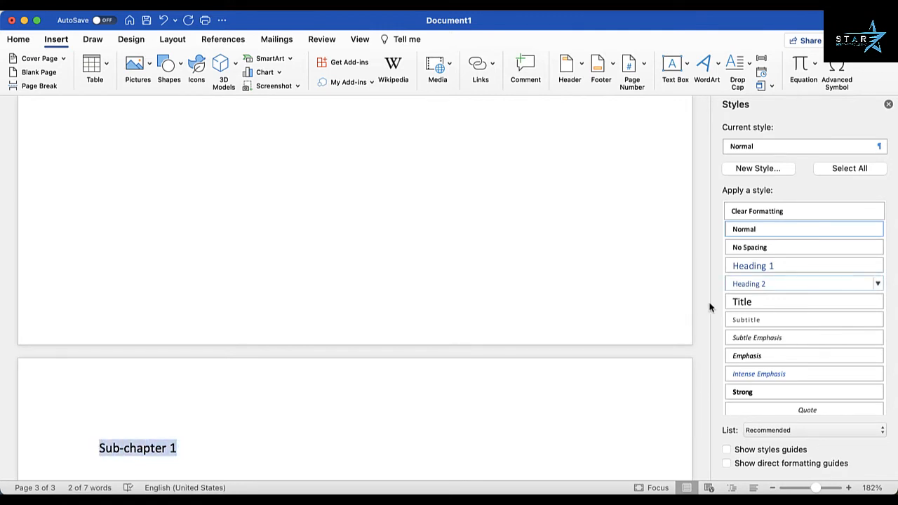
left_click(768, 288)
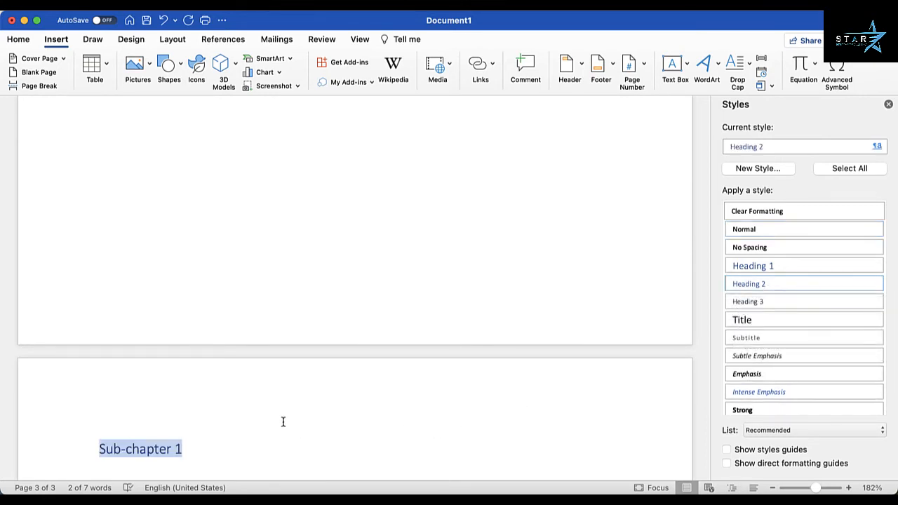
key("Right")
key("Return")
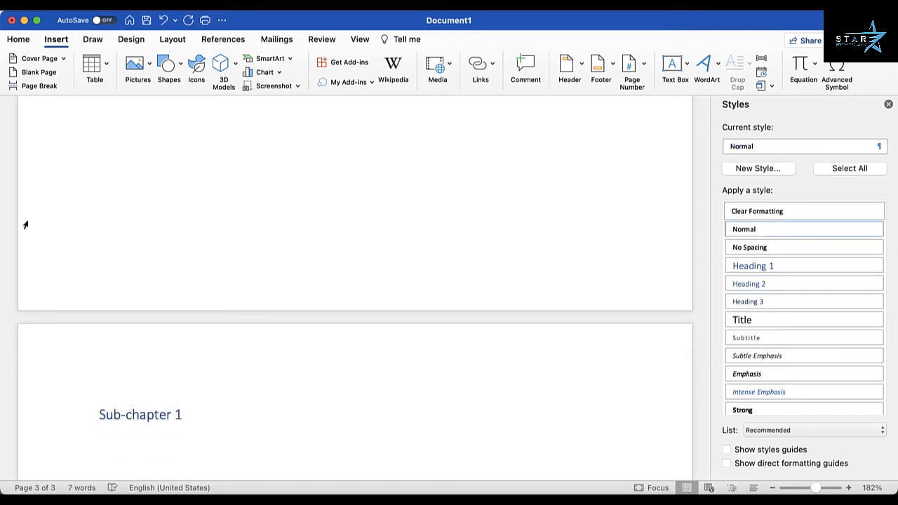
Step: Add page 4 with the line 'Sub-category 1' and style it Heading 3
left_click(39, 86)
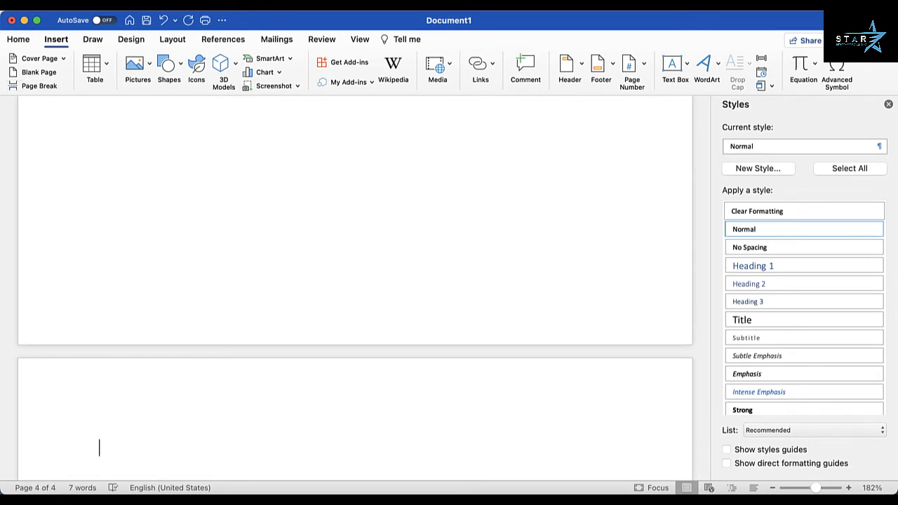
type("Sub-cate")
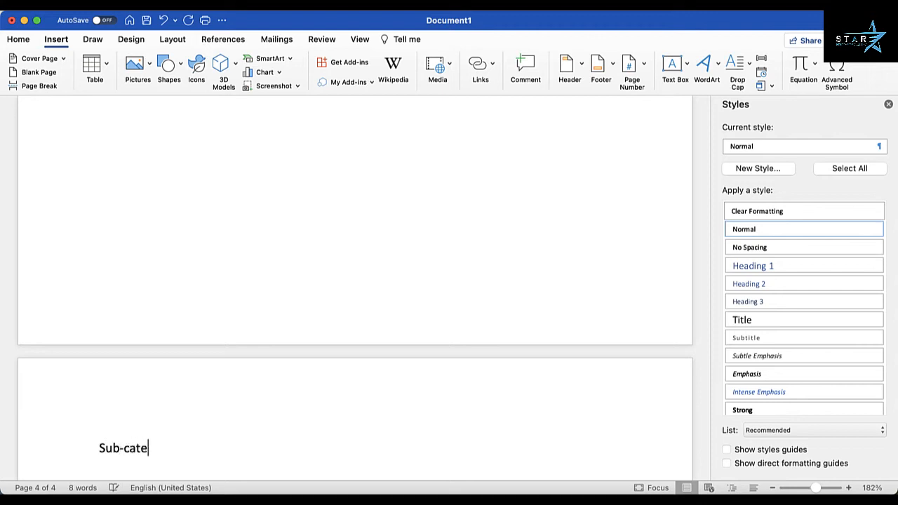
type("gory 1")
key("Left")
key("Left")
key("Left")
key("Left")
key("Left")
key("Left")
key("Left")
key("shift+Right")
key("shift+Right")
key("shift+Right")
key("shift+Right")
key("shift+Right")
key("shift+Right")
key("shift+Right")
key("shift+Right")
key("shift+Right")
key("shift+Right")
key("shift+Right")
key("shift+Right")
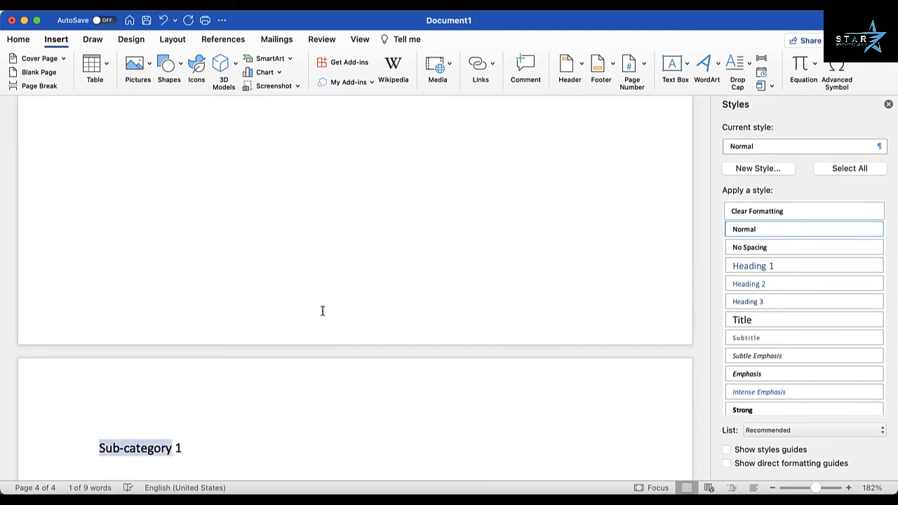
key("shift+Right")
key("shift+Right")
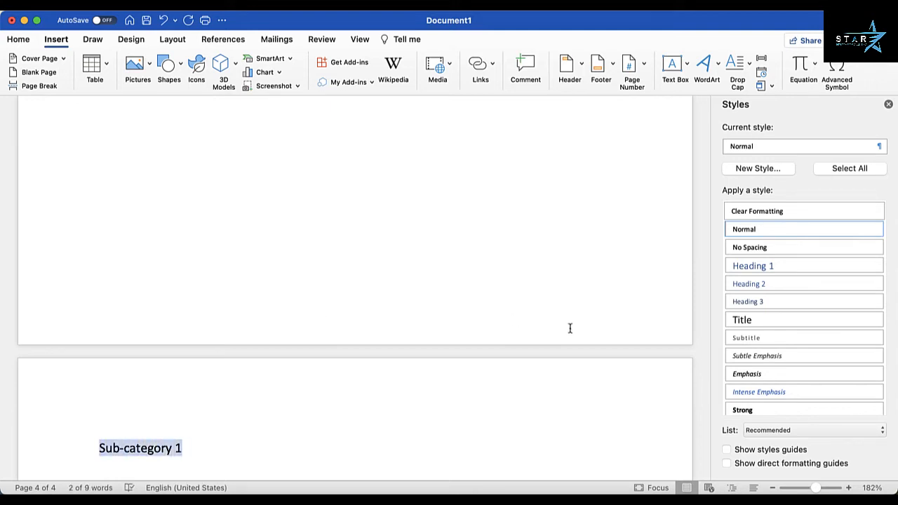
left_click(764, 302)
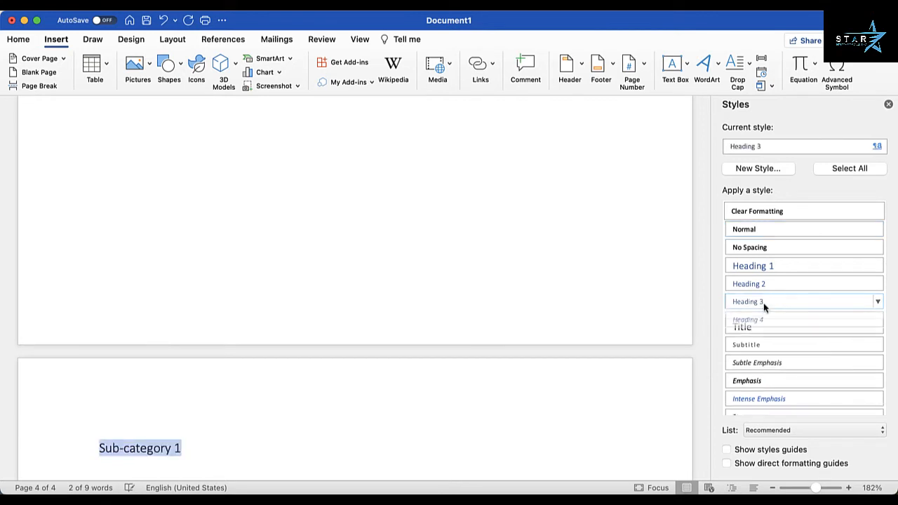
left_click(233, 451)
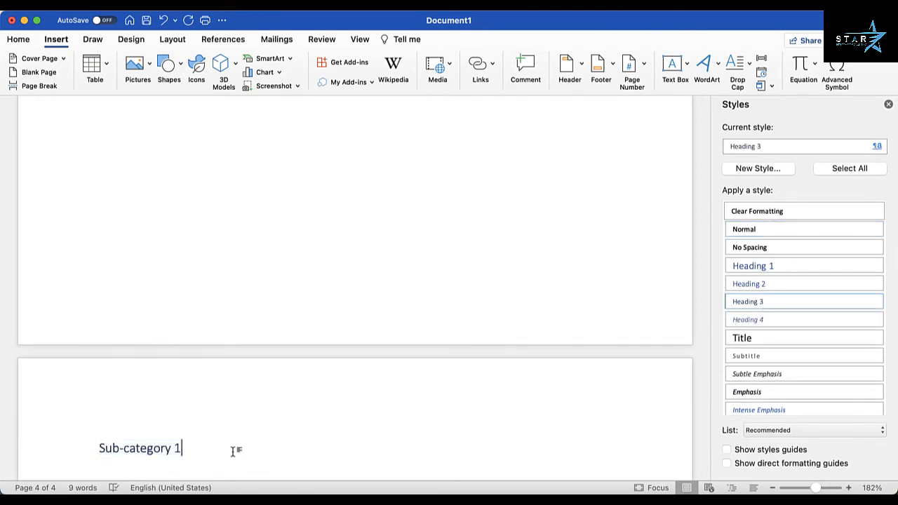
Step: Delete the typed 'Table of Content' line on page 1 and show the References Table of Contents gallery
scroll(233, 452, "up", 10)
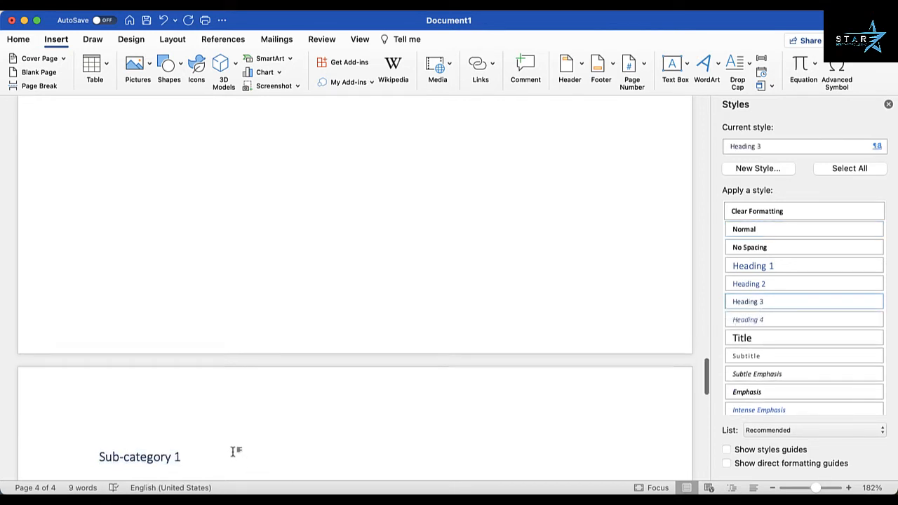
scroll(233, 451, "up", 10)
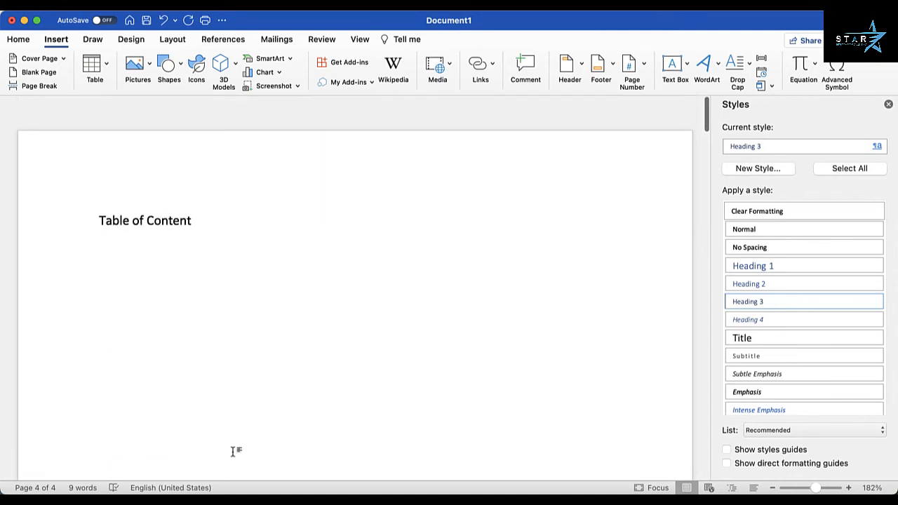
left_click_drag(100, 201, 192, 199)
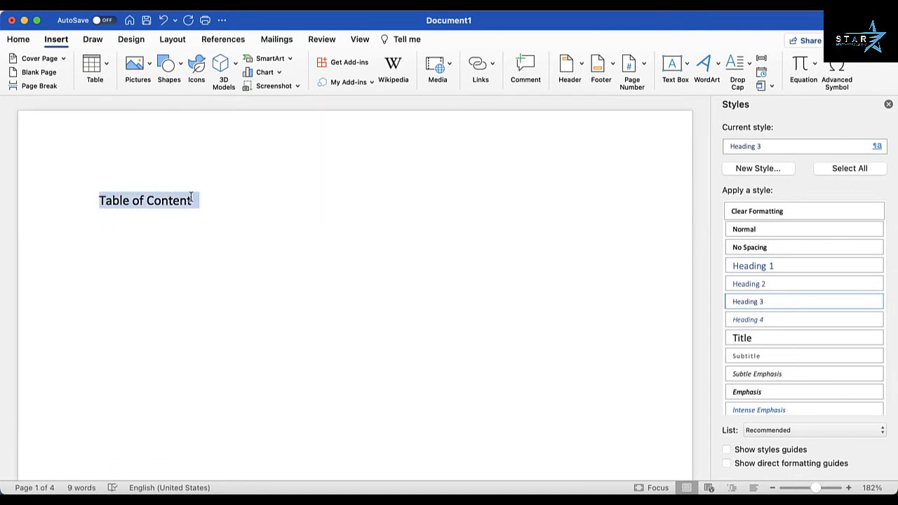
key("BackSpace")
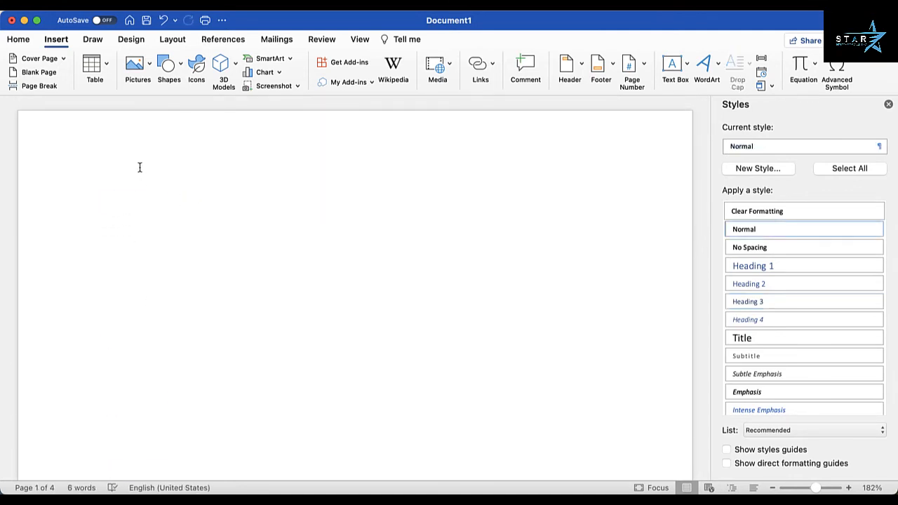
left_click(231, 41)
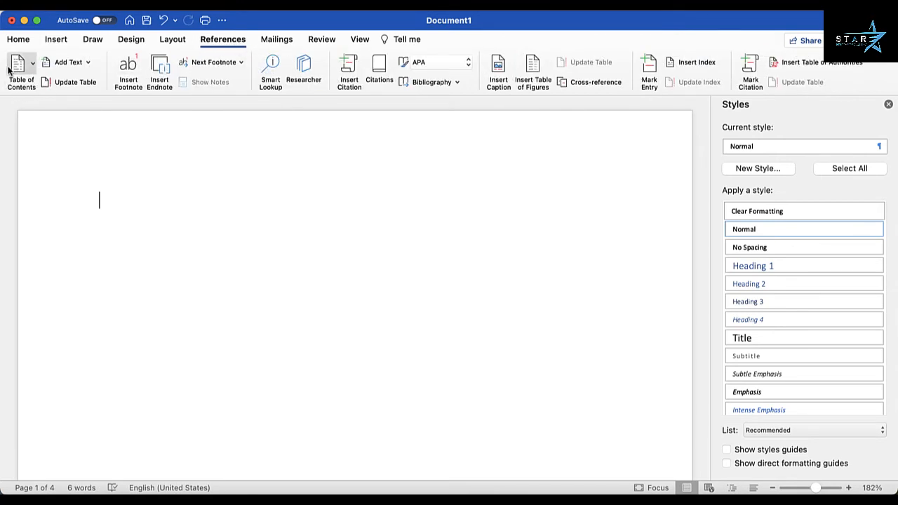
left_click(18, 68)
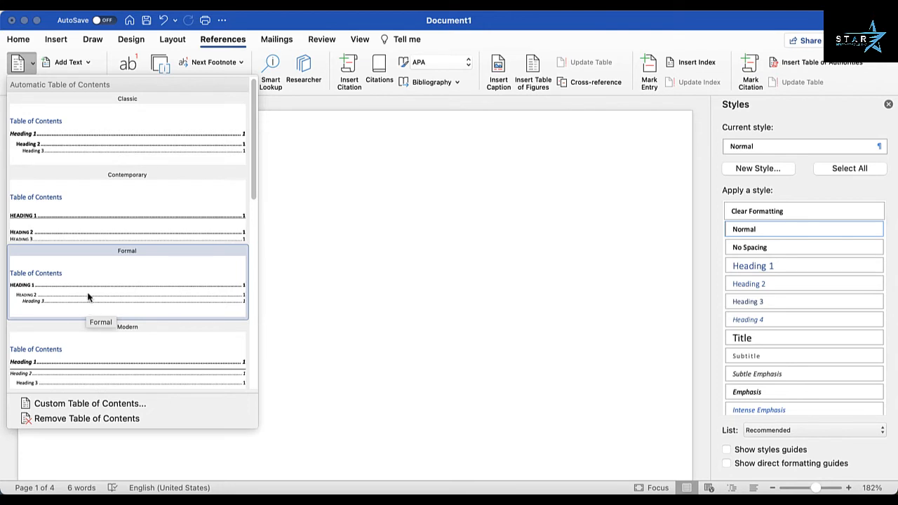
Step: Insert the Classic table of contents and follow its Sub-category 1 entry to page 4
left_click(121, 133)
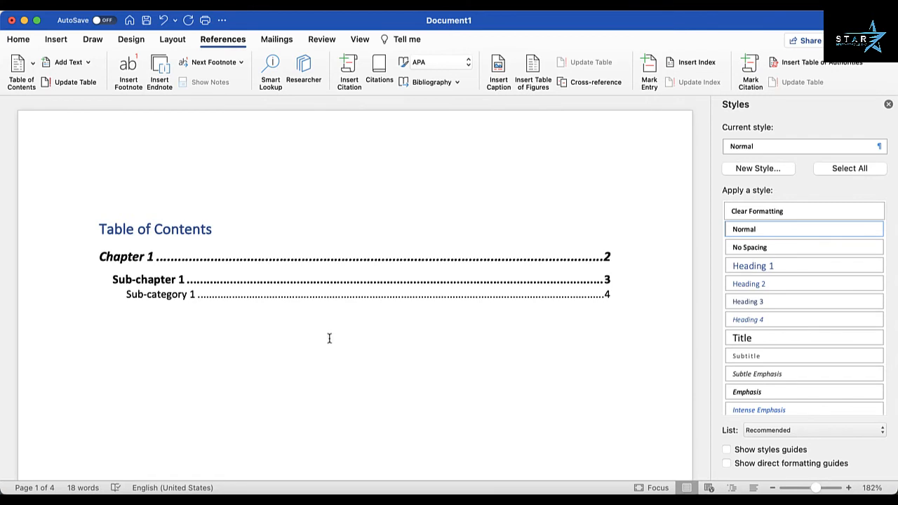
left_click(301, 297)
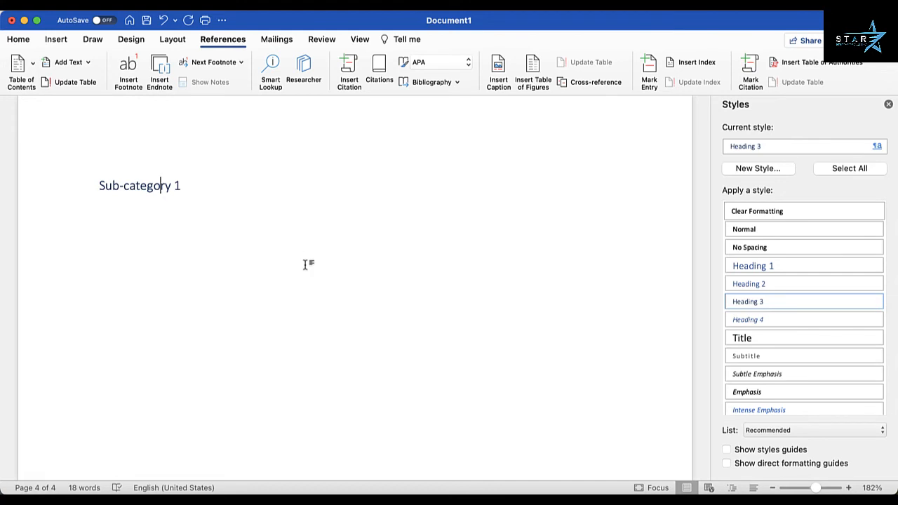
Step: Add an empty Normal line right after the Sub-chapter 1 heading on page 3
scroll(306, 265, "up", 15)
scroll(307, 267, "up", 5)
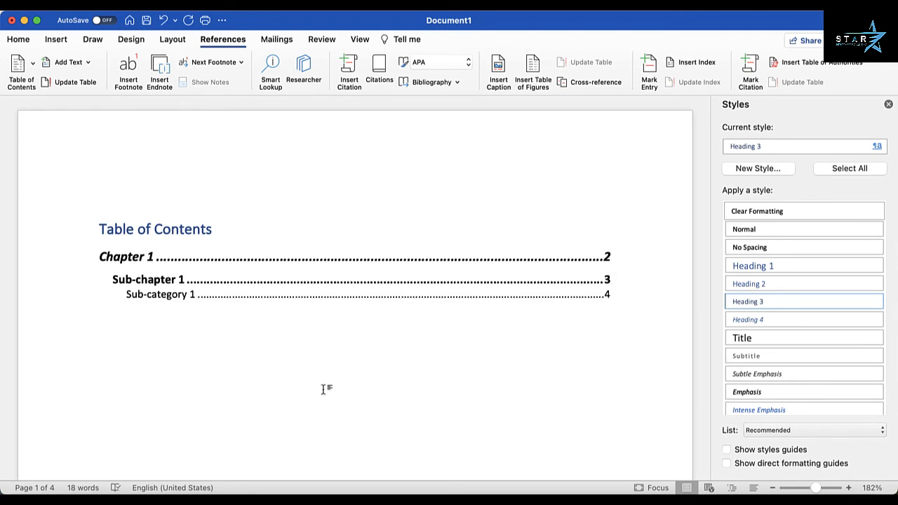
scroll(325, 390, "down", 10)
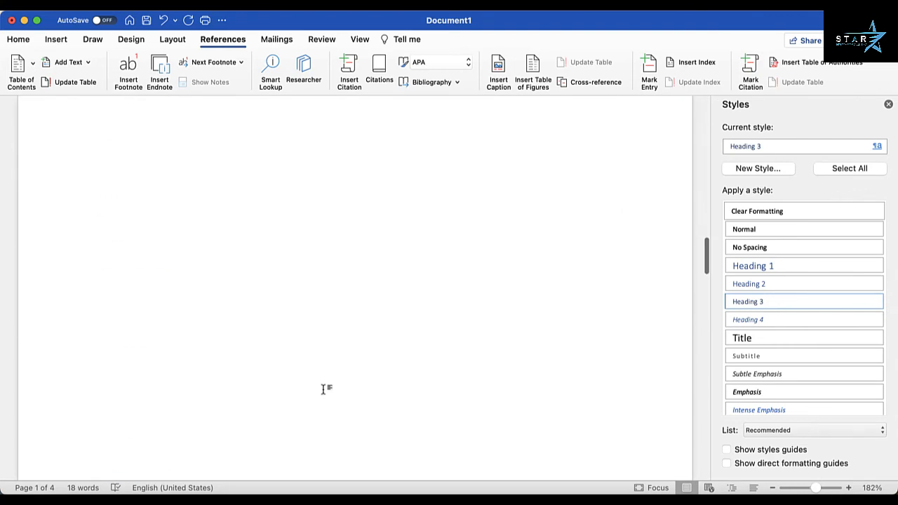
scroll(324, 390, "up", 3)
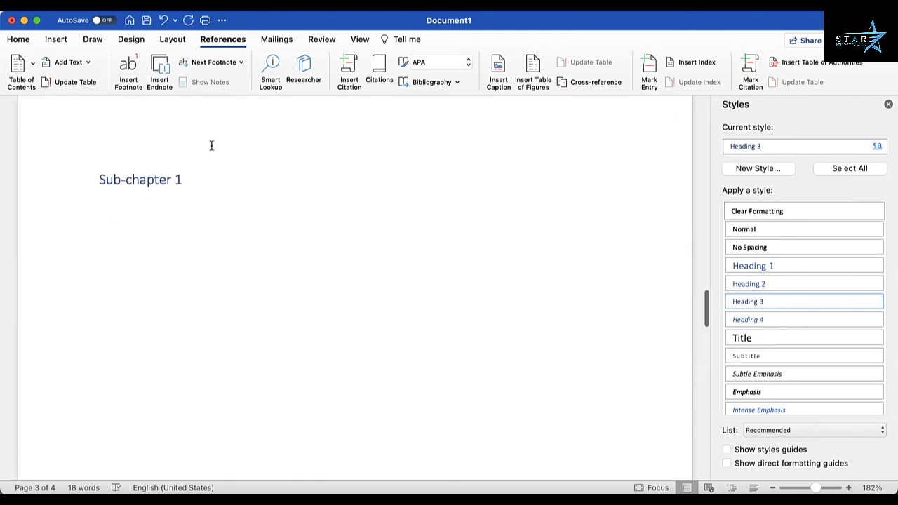
key("Return")
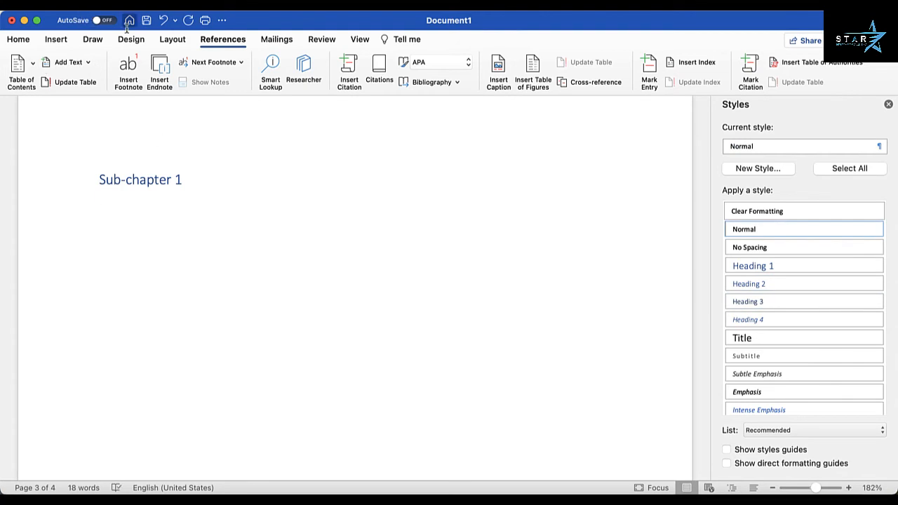
Step: Insert a page break, type 'Chapter 2' on the new page and style it Heading 1
left_click(57, 40)
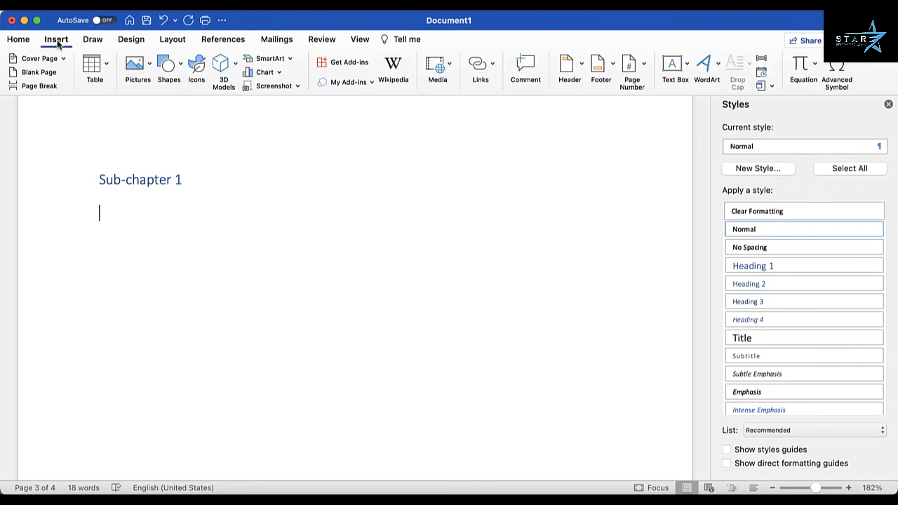
left_click(39, 86)
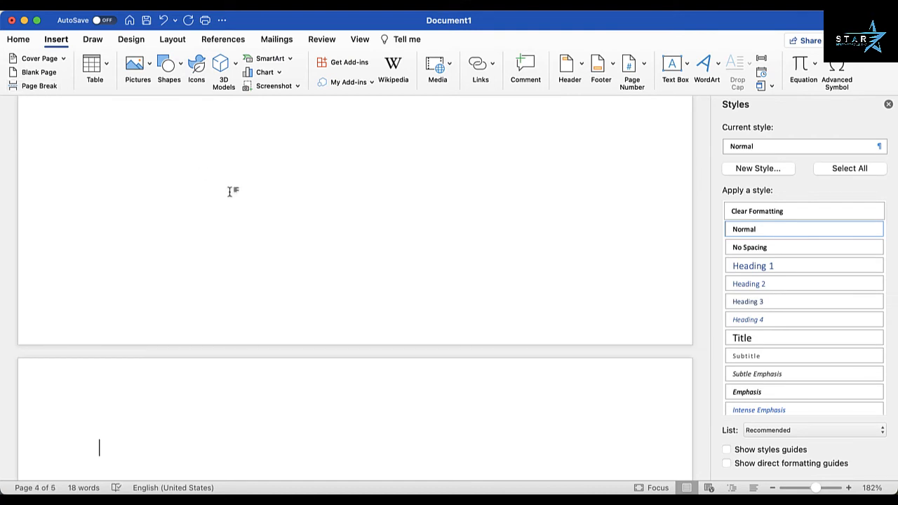
type("Cha")
type("r 2")
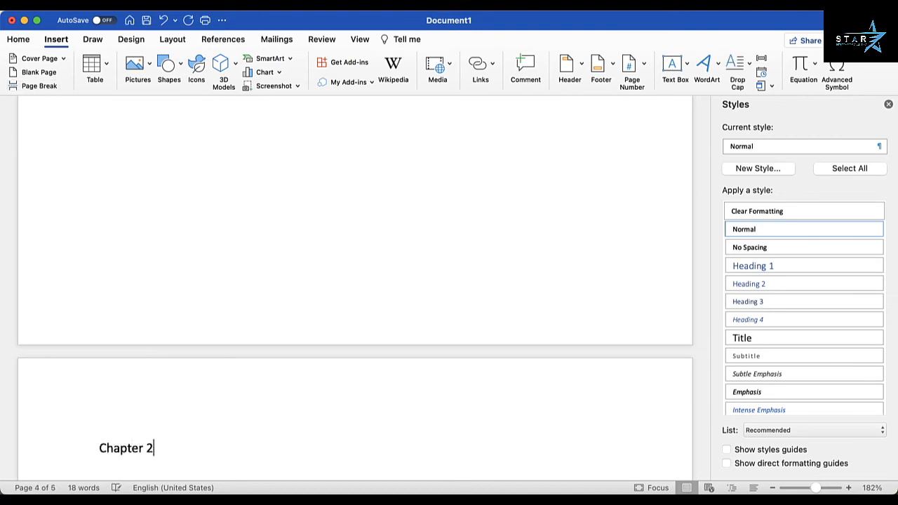
key("Left")
key("Left")
key("Left")
key("Left")
key("Left")
key("Left")
key("Left")
key("Left")
key("Left")
key("shift+Right")
key("shift+Right")
key("shift+Right")
key("shift+Right")
key("shift+Right")
key("shift+Right")
key("shift+Right")
key("shift+Right")
key("shift+Right")
key("shift+Right")
key("shift+Left")
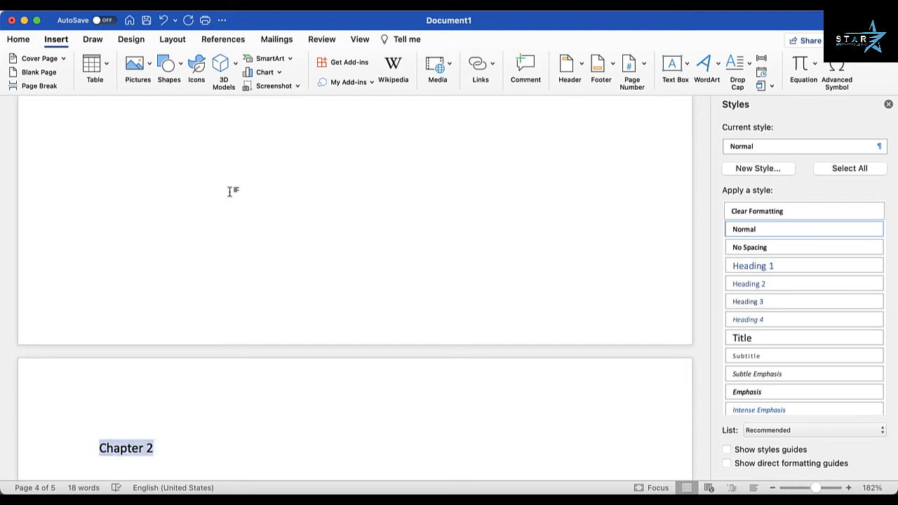
left_click(769, 267)
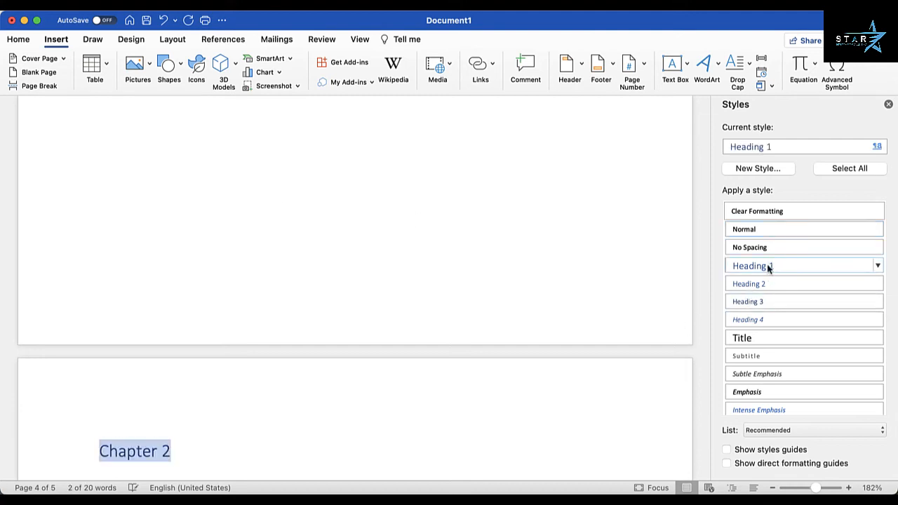
left_click(211, 450)
scroll(210, 451, "up", 10)
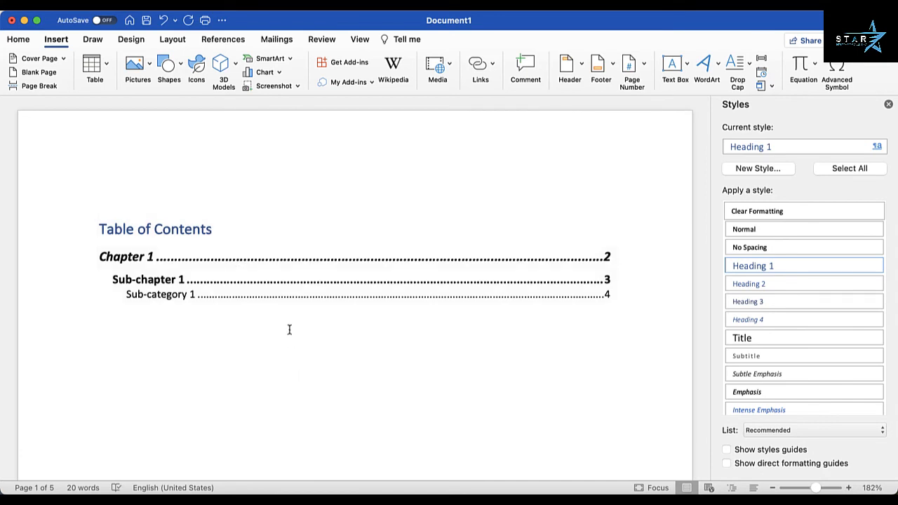
Step: Update the entire table of contents so Chapter 2 shows page 4 and Sub-category 1 page 5
right_click(310, 244)
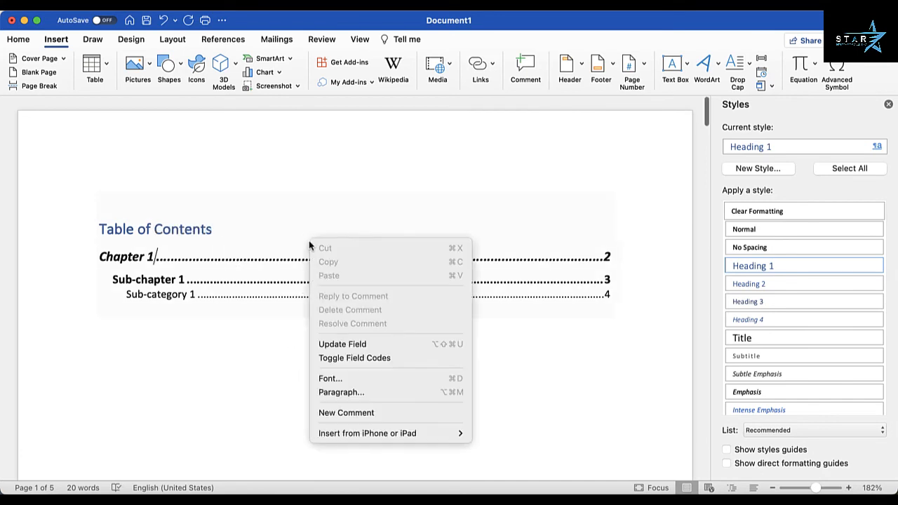
left_click(342, 345)
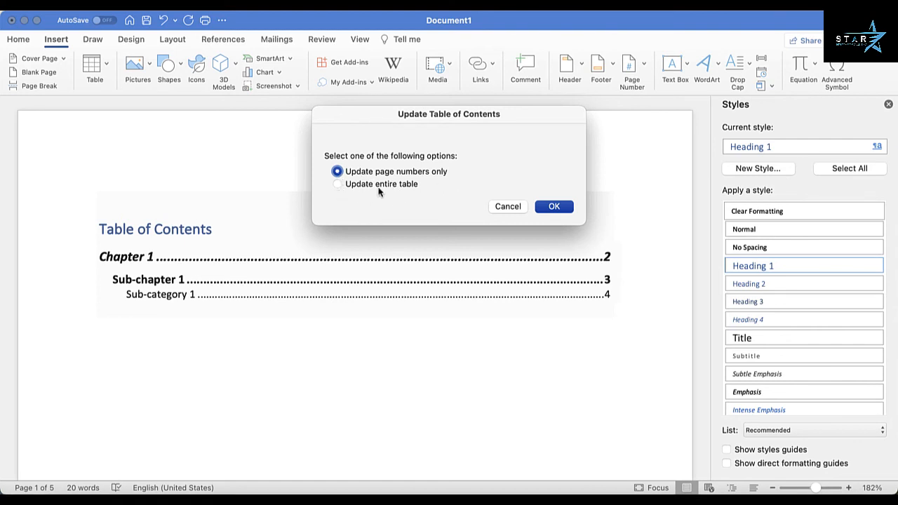
left_click(337, 185)
left_click(555, 207)
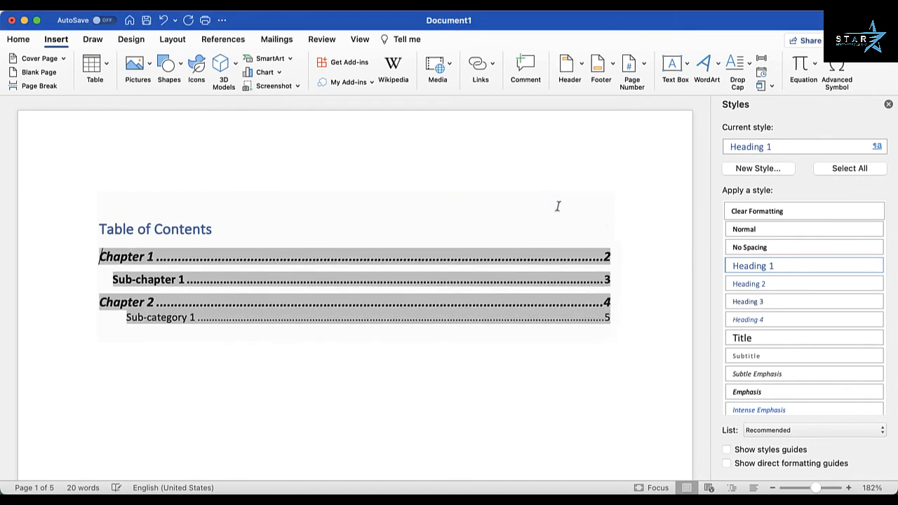
left_click(426, 378)
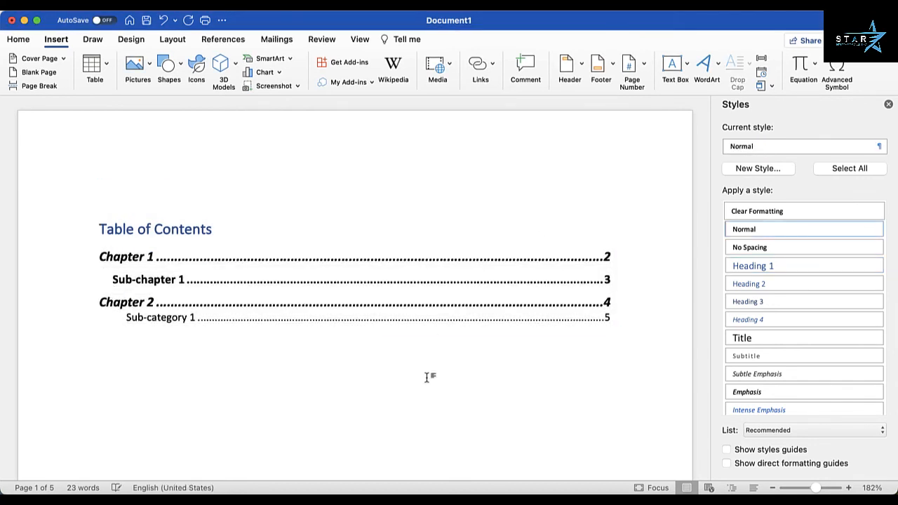